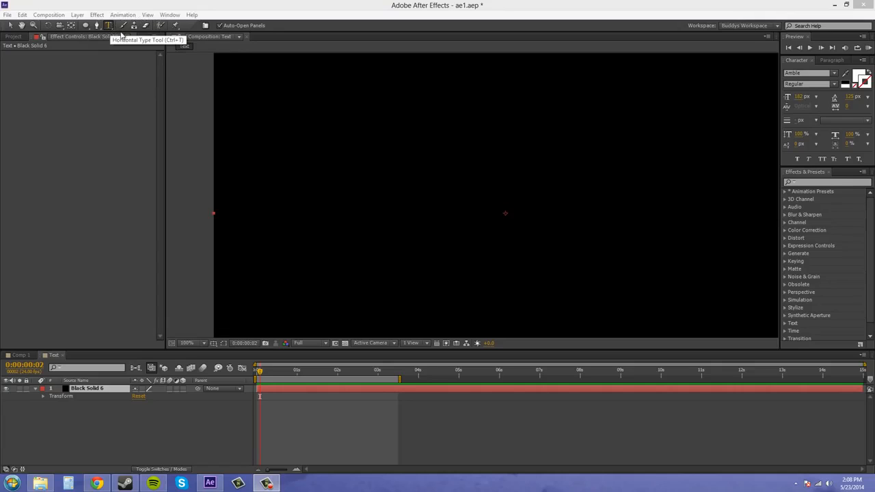
# Step: Draw a wide horizontal paragraph text box covering most of the Text composition and test its text size with a trial letter
pyautogui.moveTo(278, 99); pyautogui.dragTo(753, 311)
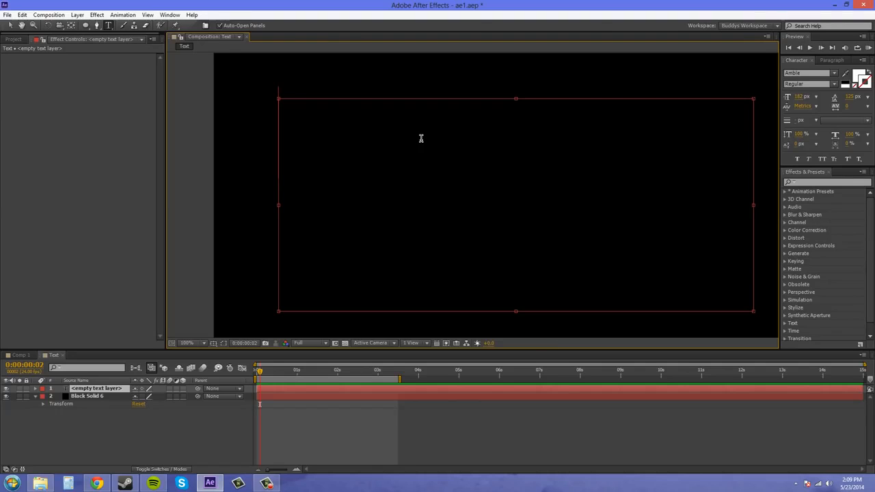
pyautogui.click(829, 60)
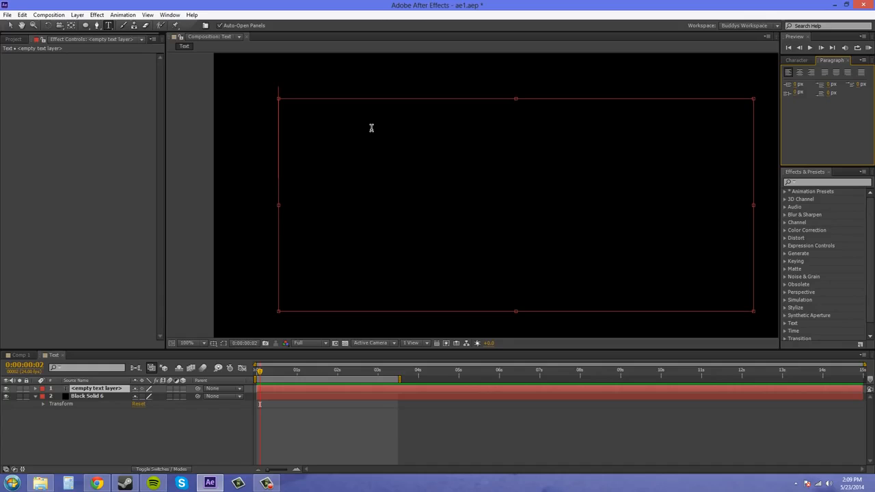
pyautogui.write('B')
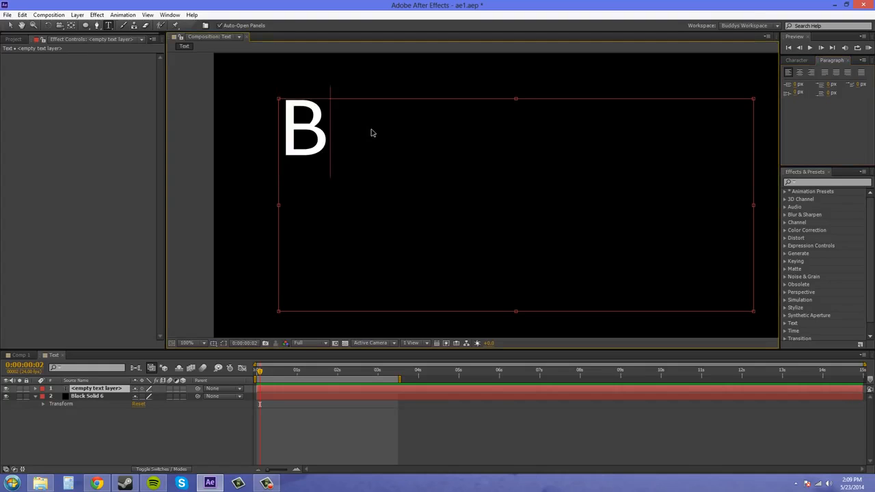
pyautogui.press('BackSpace')
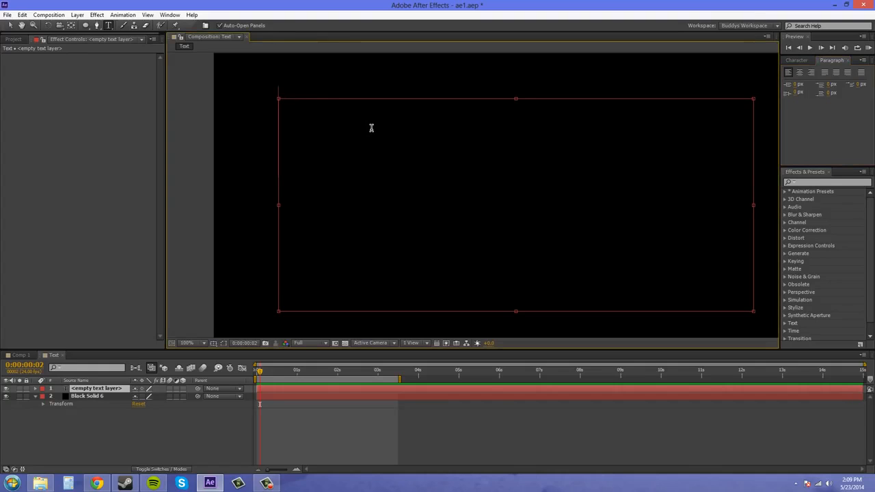
# Step: Set the font size for the empty text box to 50 px
pyautogui.click(793, 63)
pyautogui.click(801, 97)
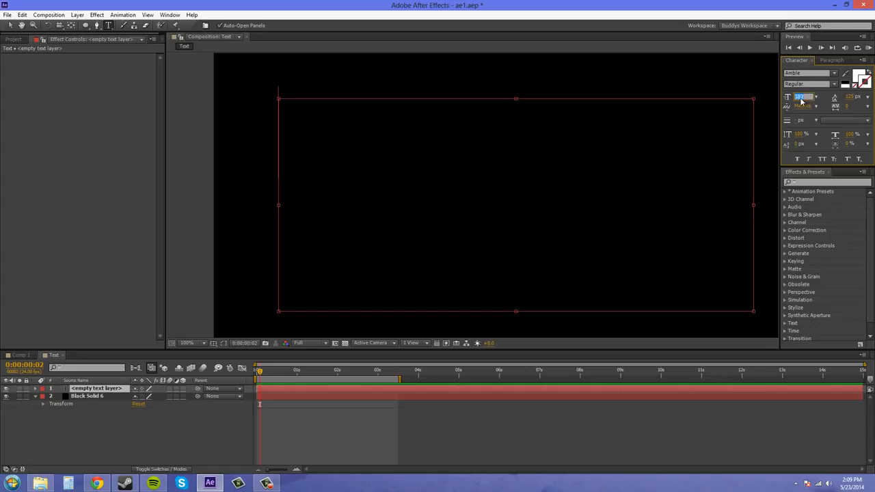
pyautogui.write('50')
pyautogui.press('Return')
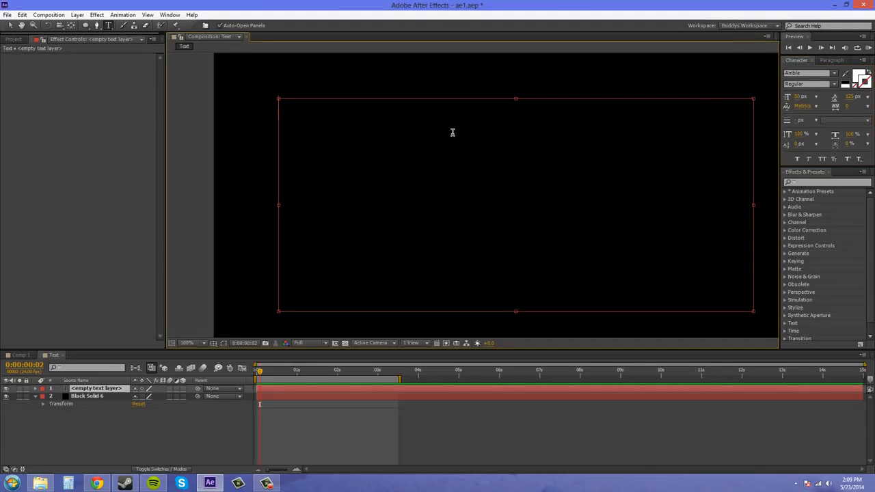
# Step: Enter four spaced lines: "Blah blah blah", "im a dirty tramp", "heres more text" and "new boston is back. Where's Bucky????"
pyautogui.write('Blah blah blah')
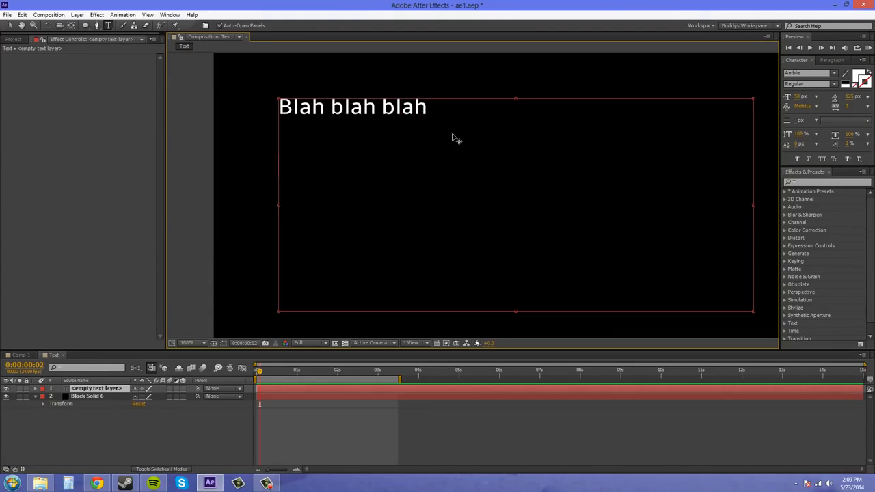
pyautogui.press('Return')
pyautogui.press('Return')
pyautogui.write('im a dirty tramp')
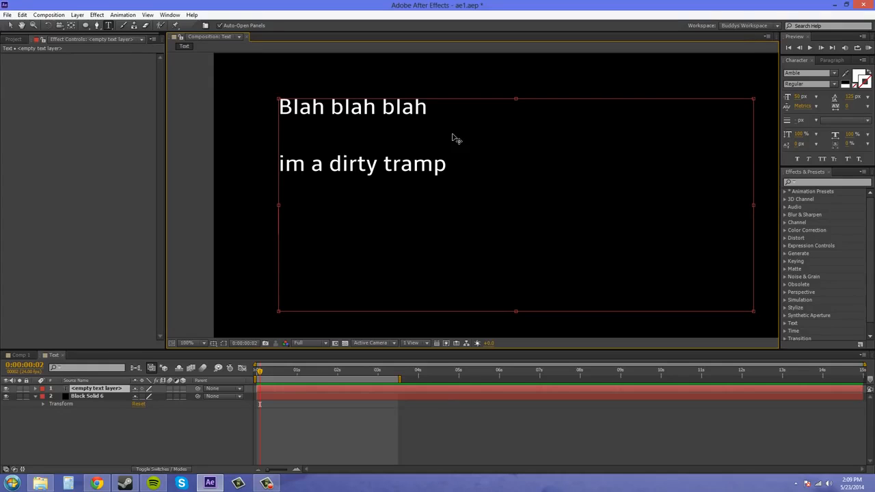
pyautogui.write('heres more ')
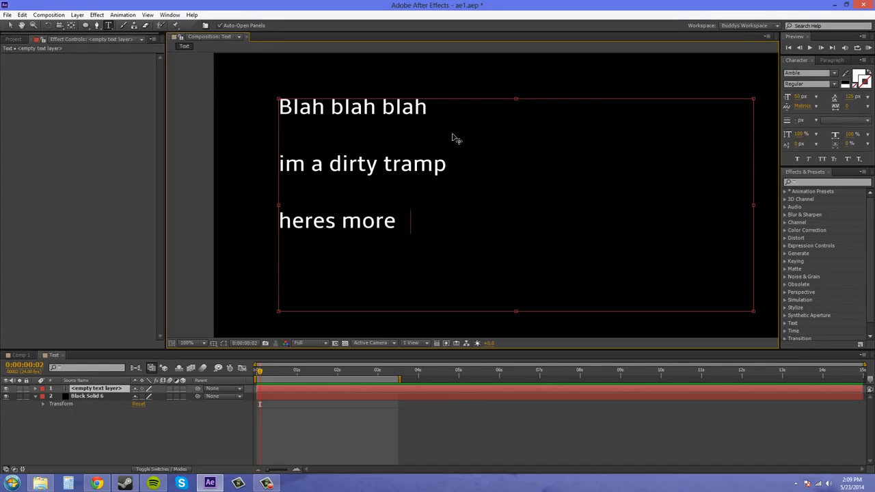
pyautogui.write('text')
pyautogui.press('Return')
pyautogui.write('new boston')
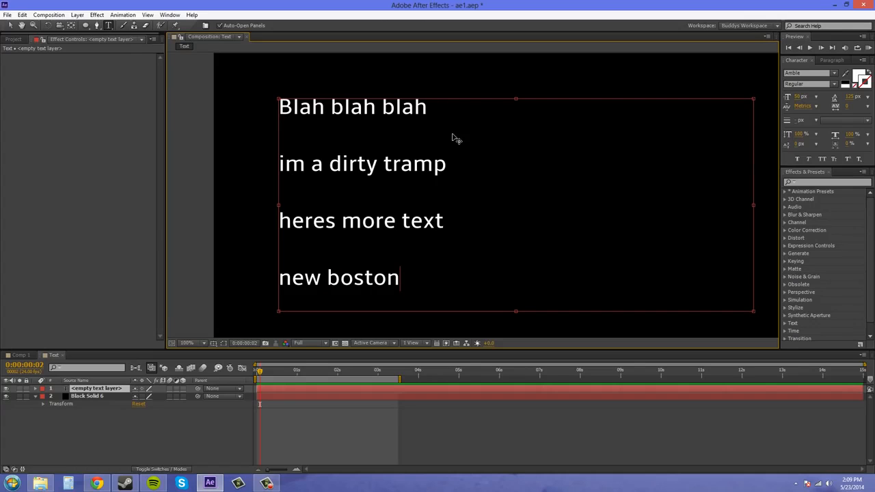
pyautogui.write(' is back.  Where ')
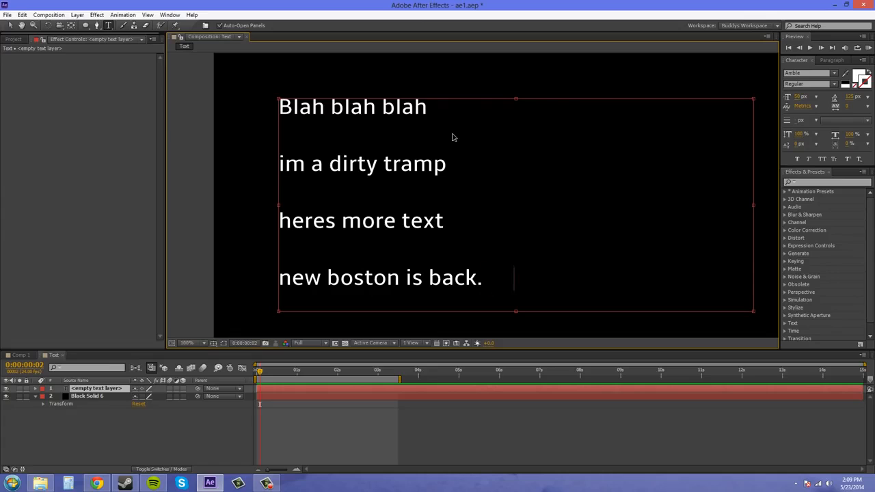
pyautogui.write("'s Bucky???")
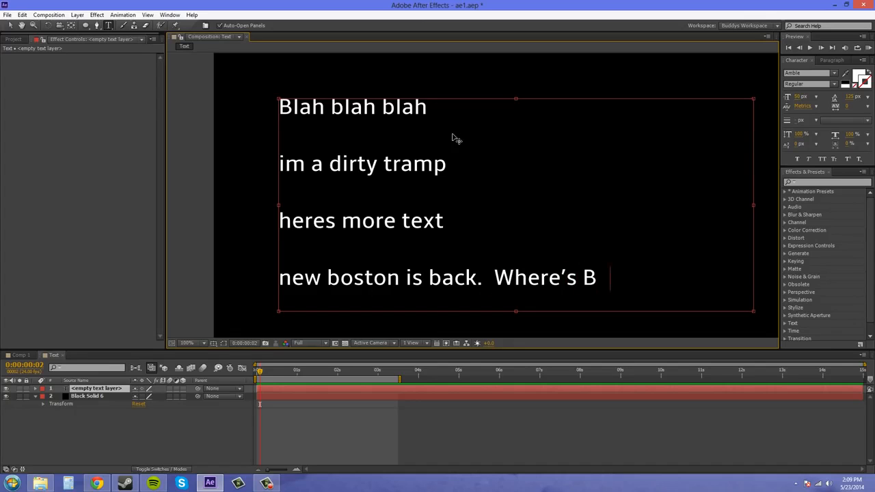
pyautogui.write('?')
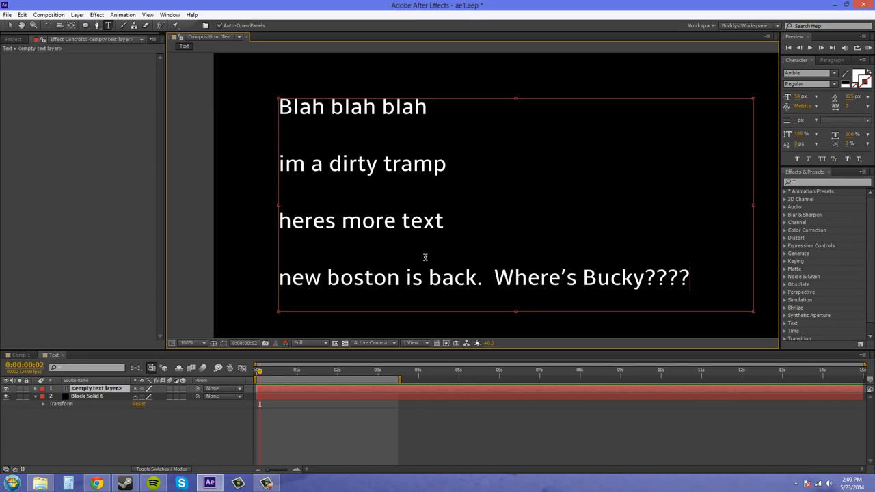
# Step: Reduce the leading of all four text lines to 73 px
pyautogui.scroll(-1, 403, 148)
pyautogui.scroll(1, 427, 168)
pyautogui.moveTo(389, 220); pyautogui.dragTo(358, 217)
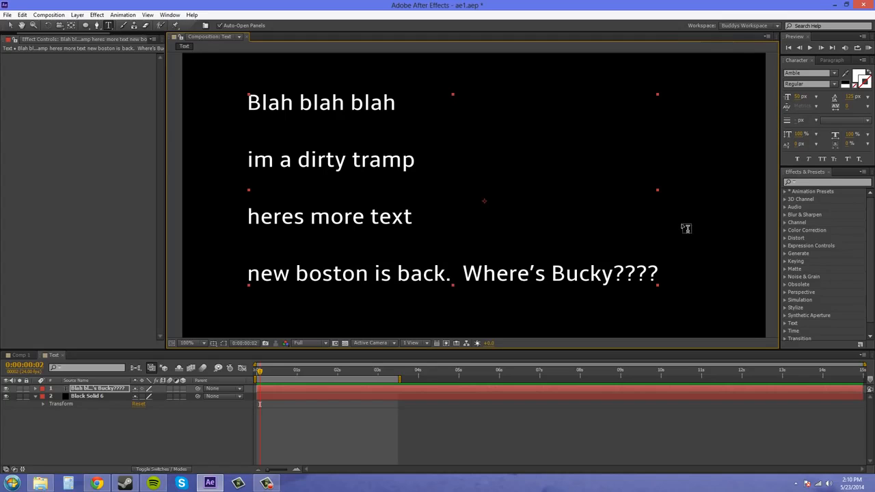
pyautogui.moveTo(658, 275); pyautogui.dragTo(246, 101)
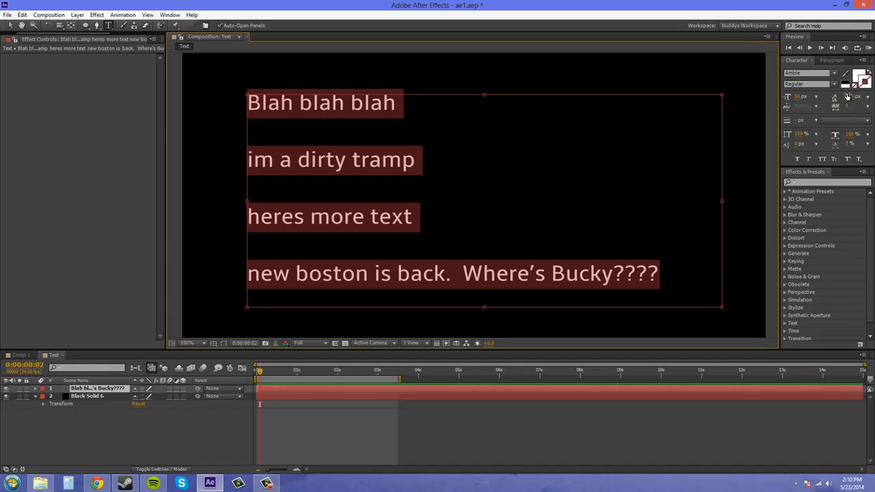
pyautogui.moveTo(847, 96); pyautogui.dragTo(832, 101)
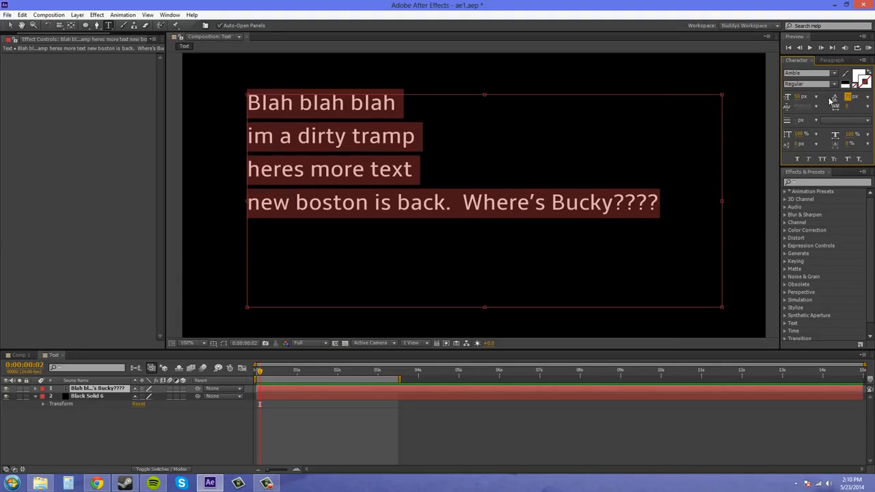
pyautogui.click(627, 200)
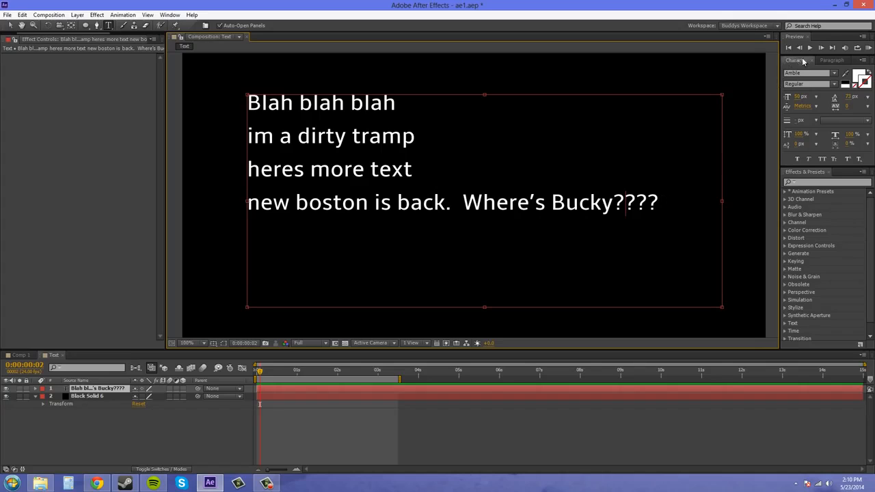
# Step: Try centre alignment on the last text line and return that line to left alignment
pyautogui.click(836, 61)
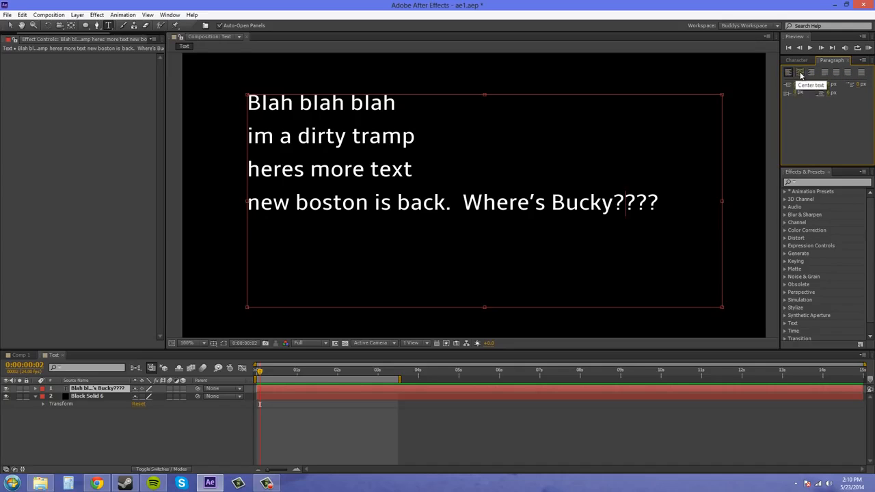
pyautogui.moveTo(670, 202); pyautogui.dragTo(223, 106)
pyautogui.click(664, 194)
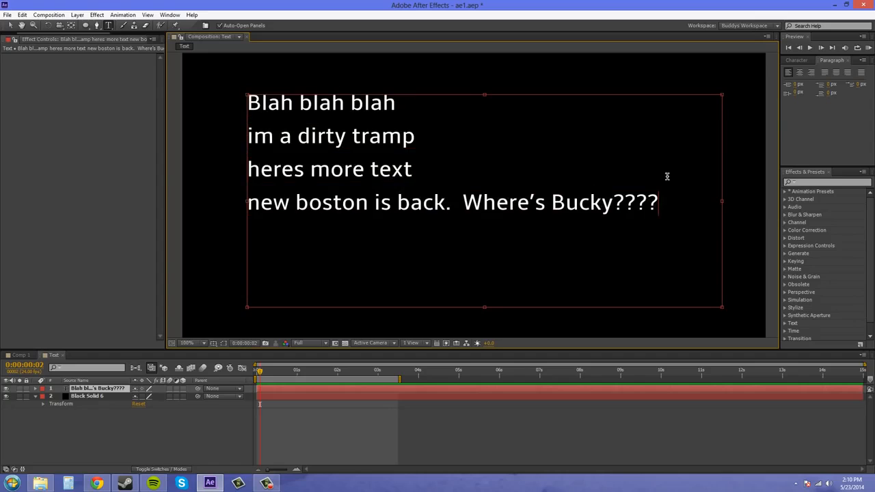
pyautogui.click(799, 71)
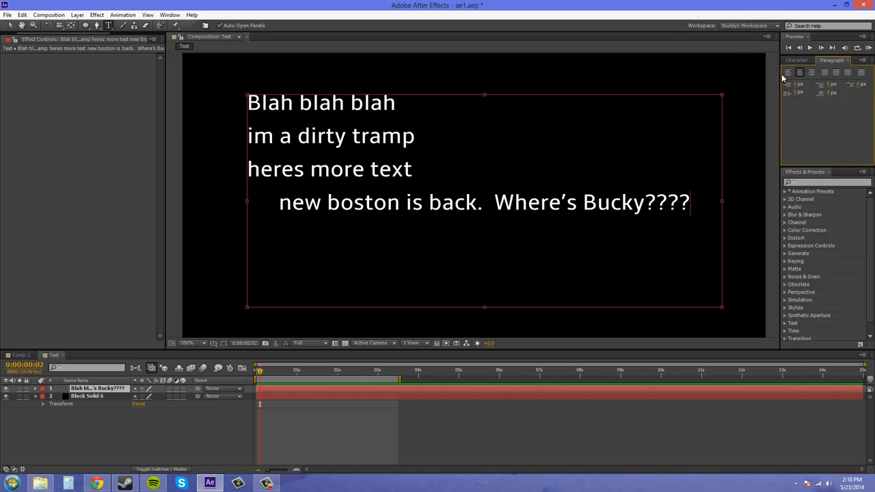
pyautogui.click(786, 73)
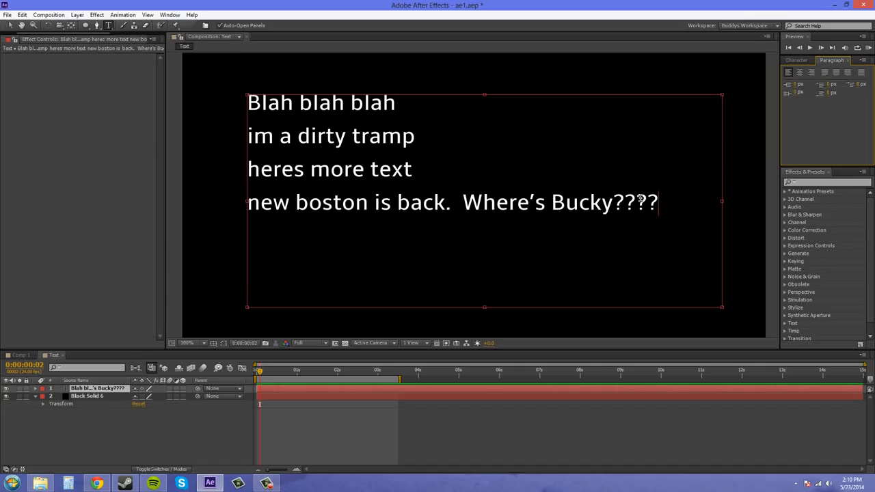
# Step: Align the lines individually: centre "Blah blah blah", right-align "im a dirty tramp" and centre "heres more text"
pyautogui.click(414, 170)
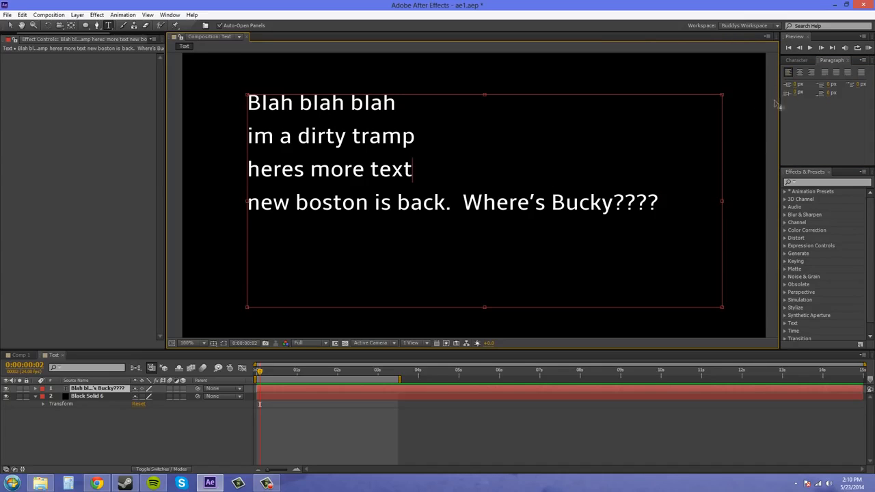
pyautogui.click(415, 137)
pyautogui.moveTo(401, 107); pyautogui.dragTo(397, 105)
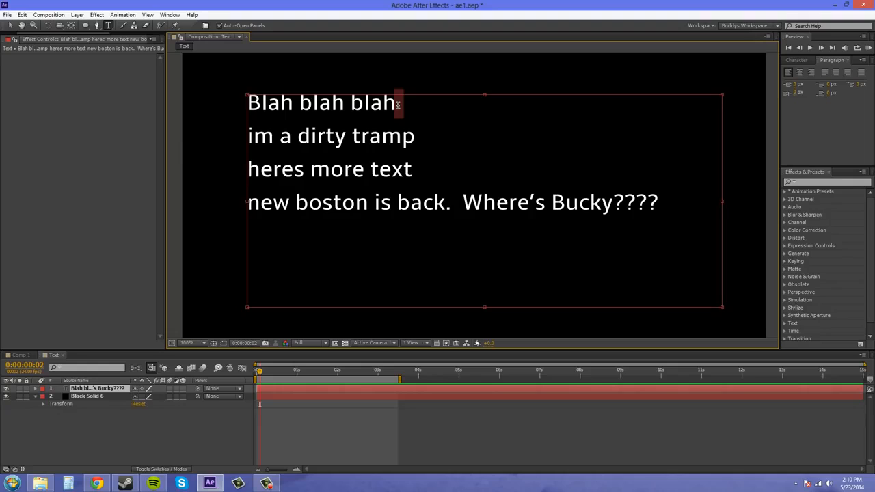
pyautogui.press('BackSpace')
pyautogui.click(799, 74)
pyautogui.click(425, 137)
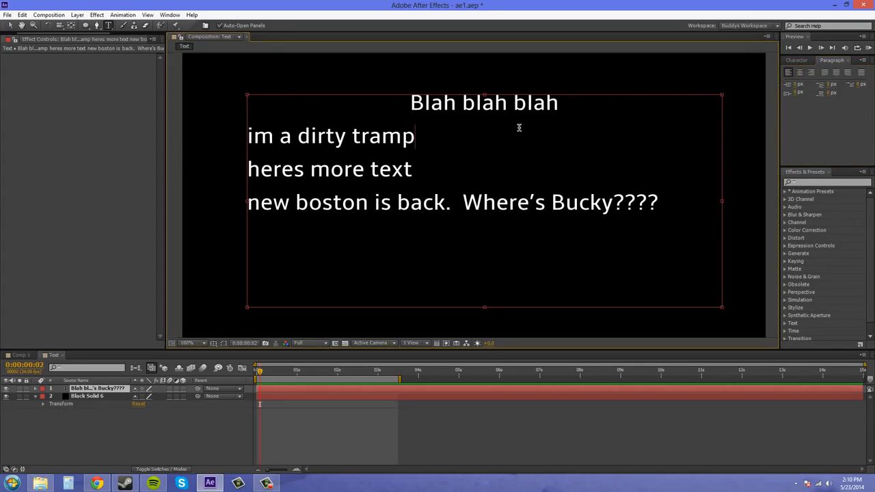
pyautogui.click(810, 73)
pyautogui.press('Down')
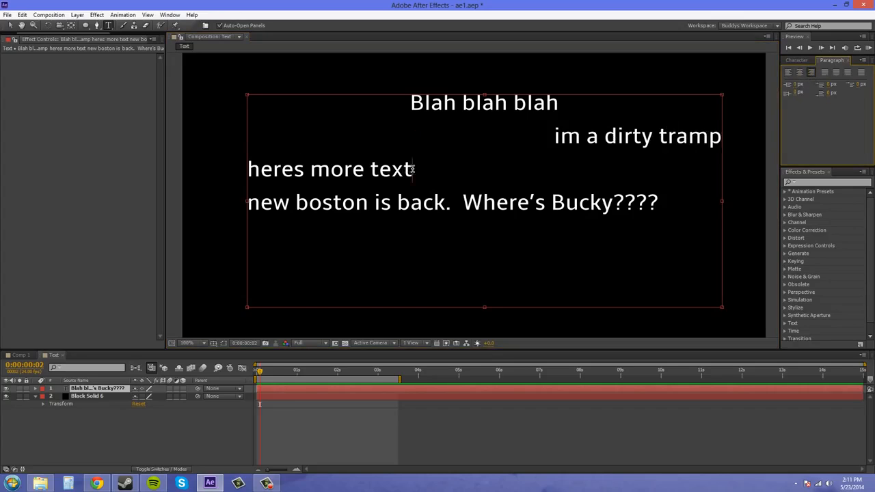
pyautogui.click(799, 73)
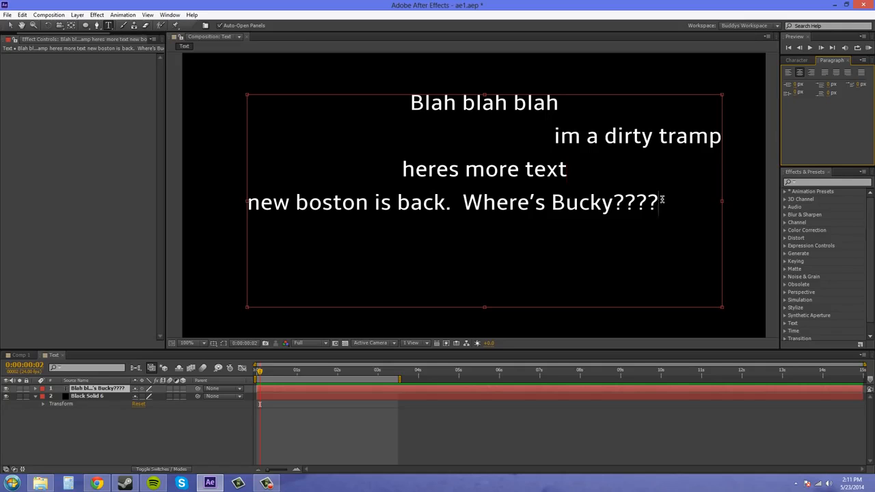
# Step: Select all four text lines, try centre and right alignment on them, and finish with left alignment
pyautogui.moveTo(663, 200); pyautogui.dragTo(390, 102)
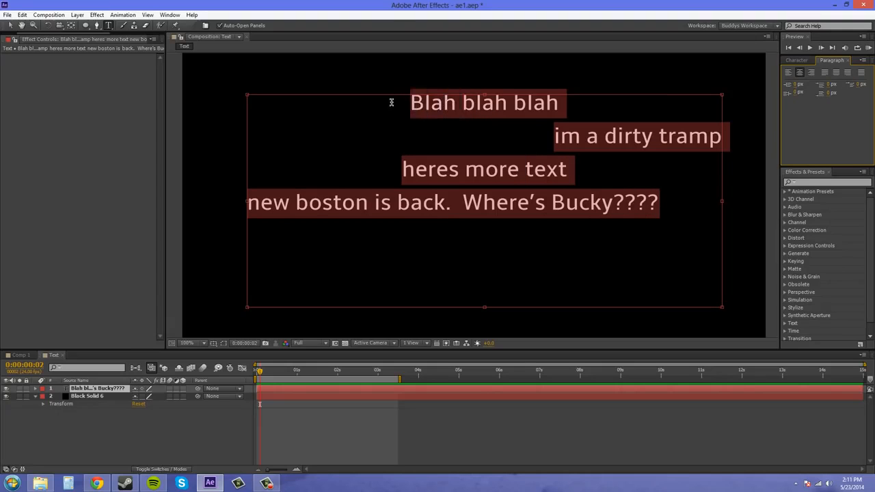
pyautogui.click(788, 73)
pyautogui.click(800, 73)
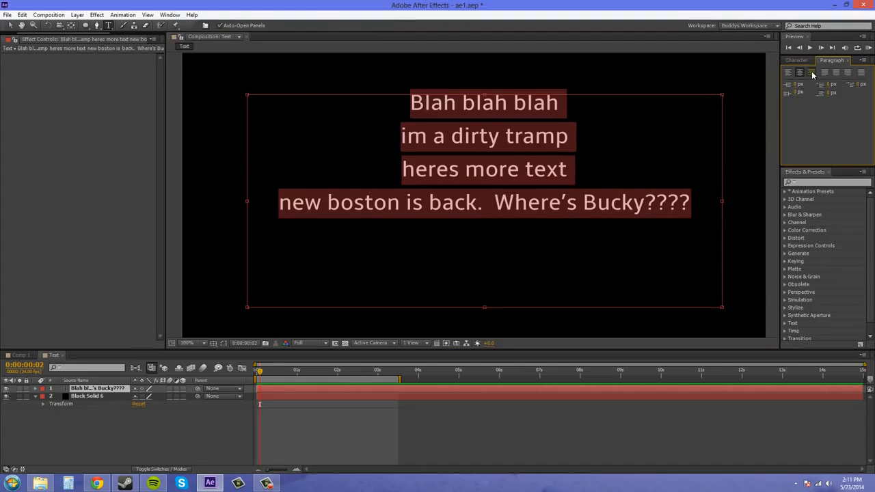
pyautogui.click(812, 72)
pyautogui.click(790, 74)
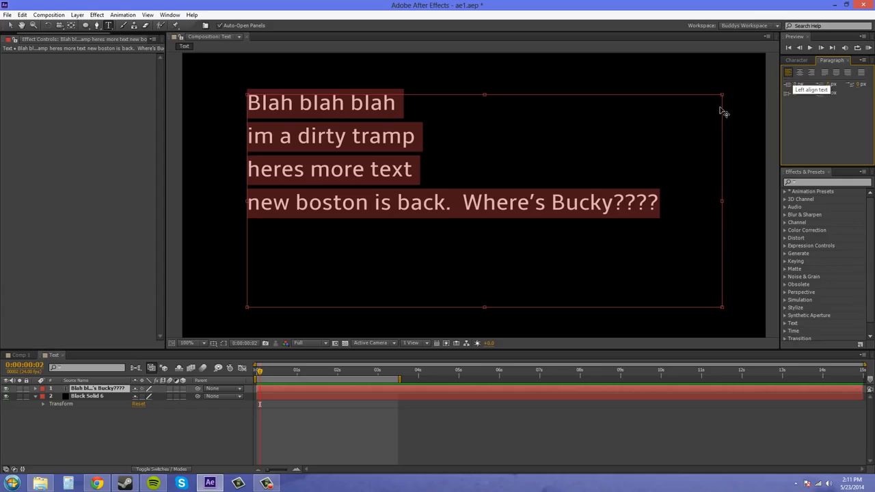
# Step: Try the justify options with last line left, centred, right and fully justified on the selected text, and return it to left alignment
pyautogui.click(825, 74)
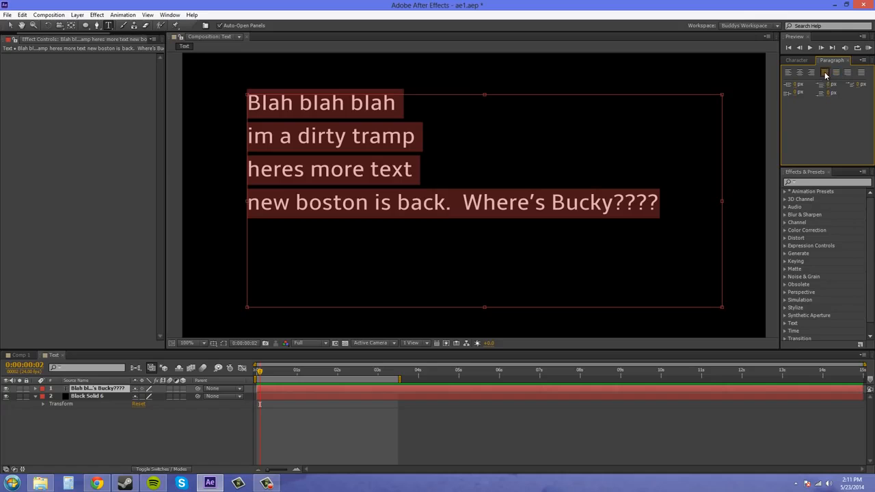
pyautogui.click(838, 73)
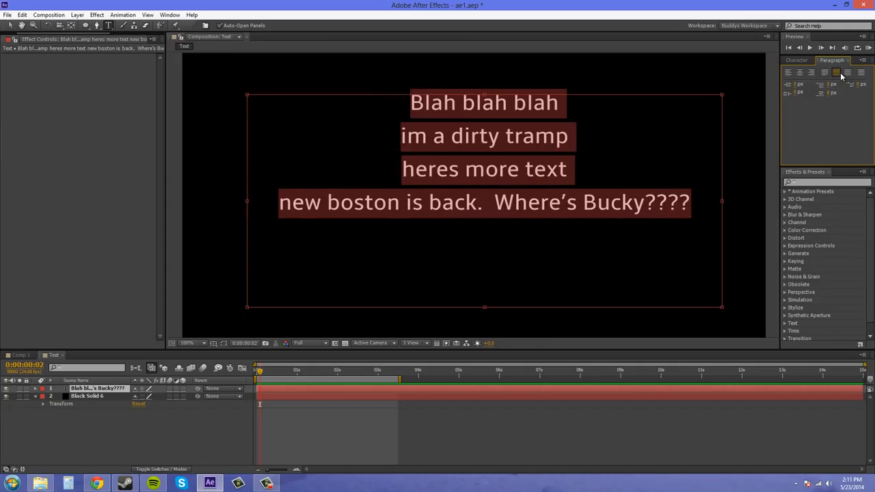
pyautogui.click(848, 74)
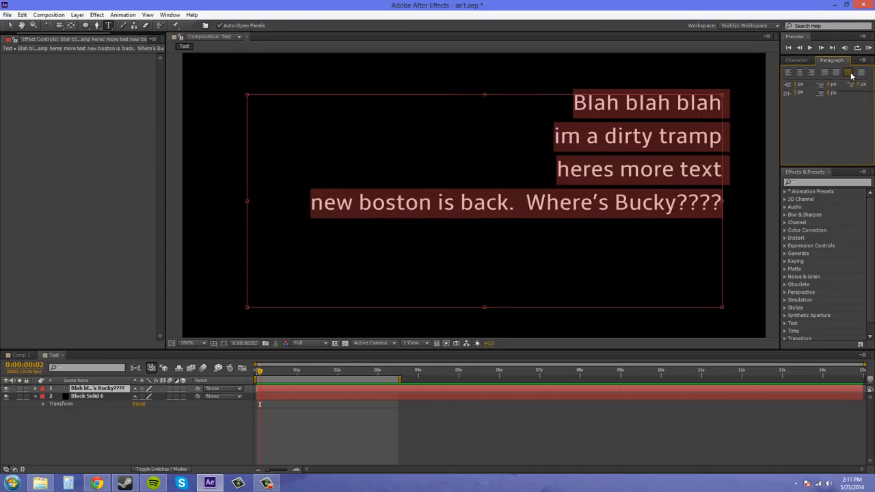
pyautogui.click(861, 73)
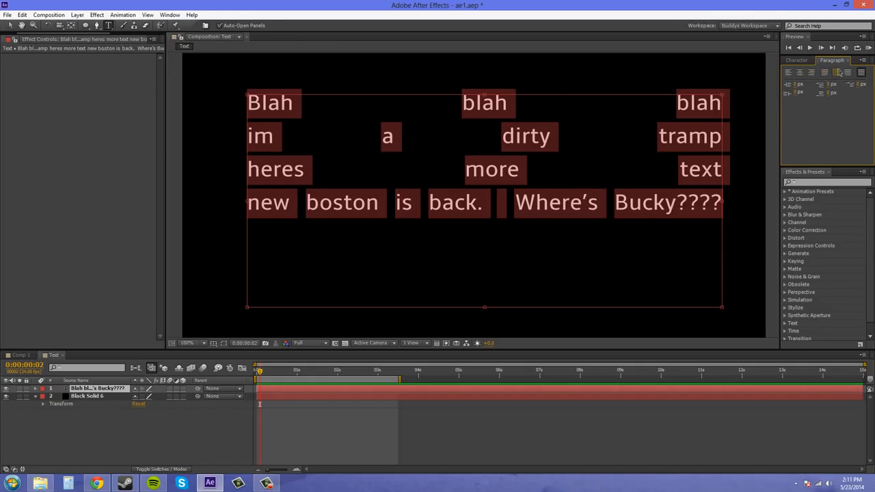
pyautogui.click(799, 73)
pyautogui.click(787, 72)
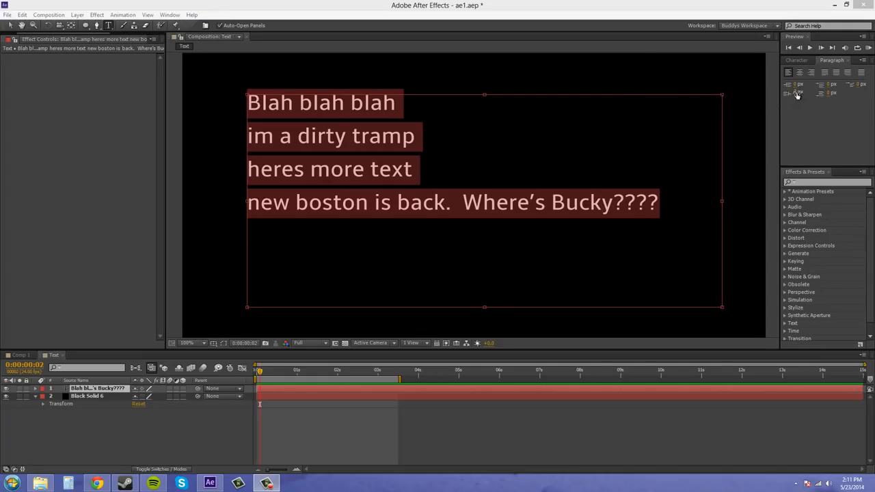
# Step: Increase the left margin indent of all four selected text lines
pyautogui.moveTo(797, 85); pyautogui.dragTo(828, 87)
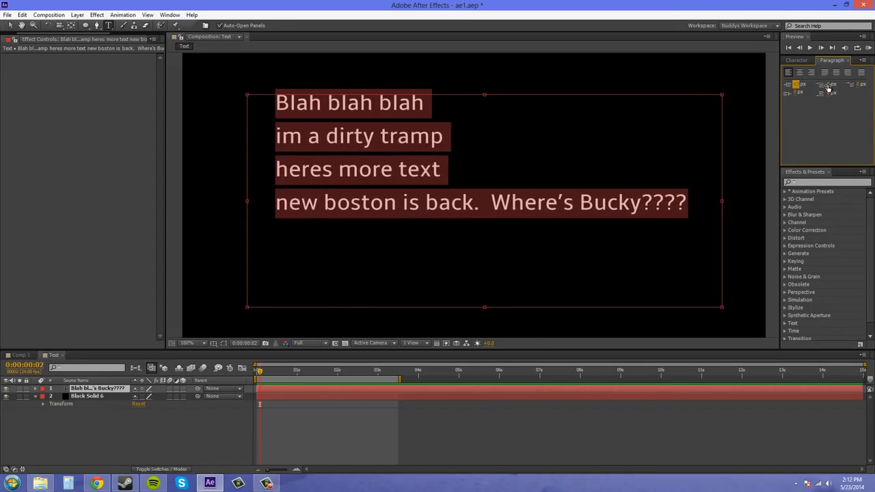
# Step: Undo the left margin indent, try a right margin indent of 144 px on the selected text, and set it back to 0 px
pyautogui.hotkey('ctrl', 'z')
pyautogui.click(794, 93)
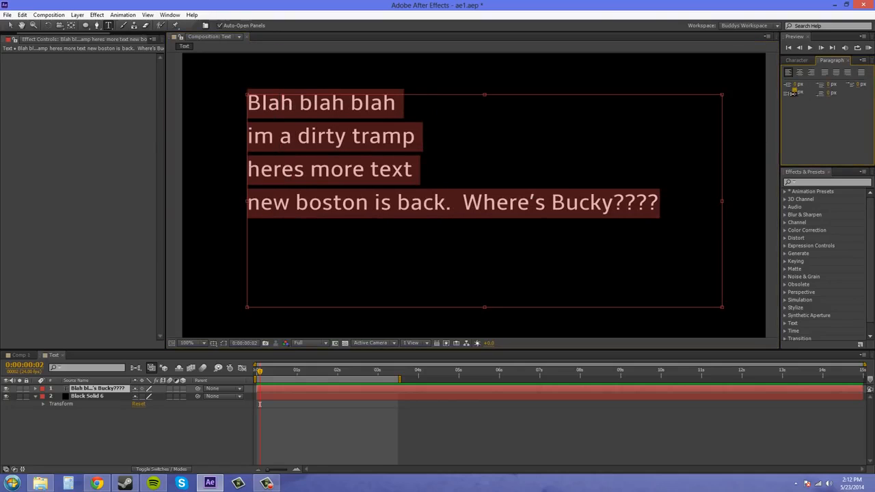
pyautogui.moveTo(744, 100); pyautogui.dragTo(774, 102)
pyautogui.moveTo(782, 102); pyautogui.dragTo(787, 101)
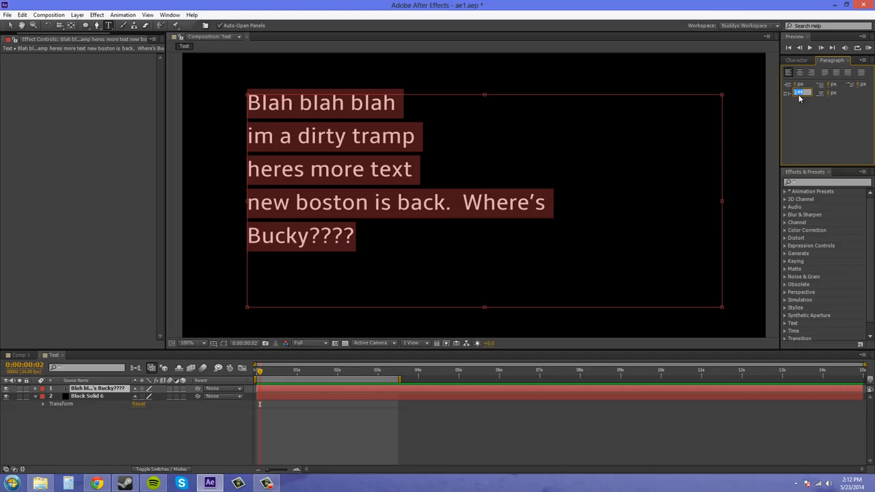
pyautogui.write('0')
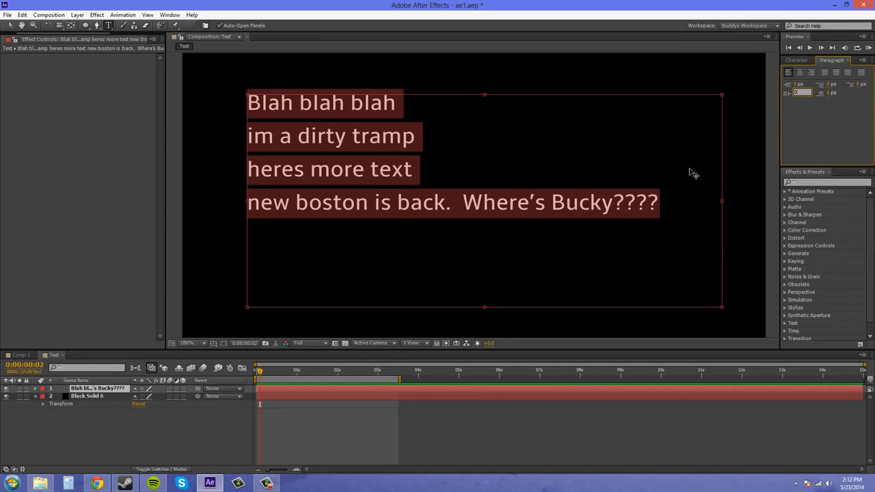
# Step: Reselect all four text lines and change the spacing before and after the paragraphs
pyautogui.moveTo(659, 205); pyautogui.dragTo(227, 106)
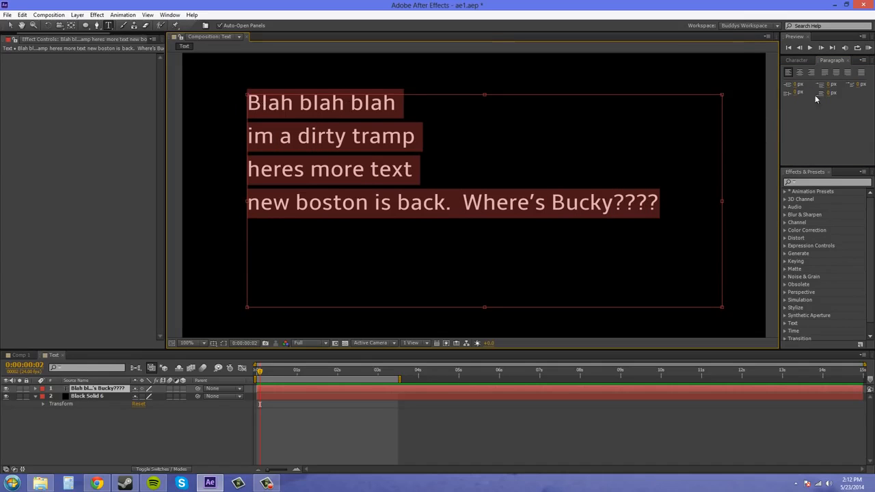
pyautogui.moveTo(827, 85); pyautogui.dragTo(836, 101)
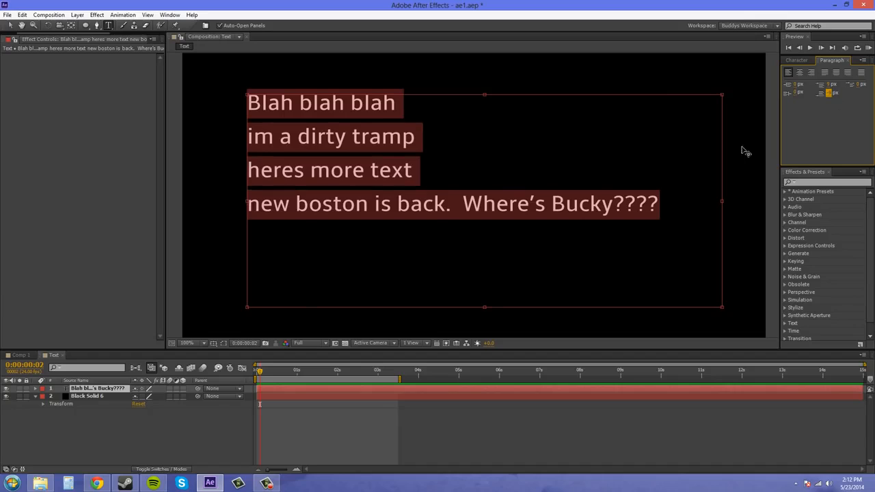
# Step: Extend the line "heres more text" with ". dkjakldjfajlkfjdakfkljdaklfjak", erasing the surplus characters
pyautogui.click(422, 169)
pyautogui.write('. dk')
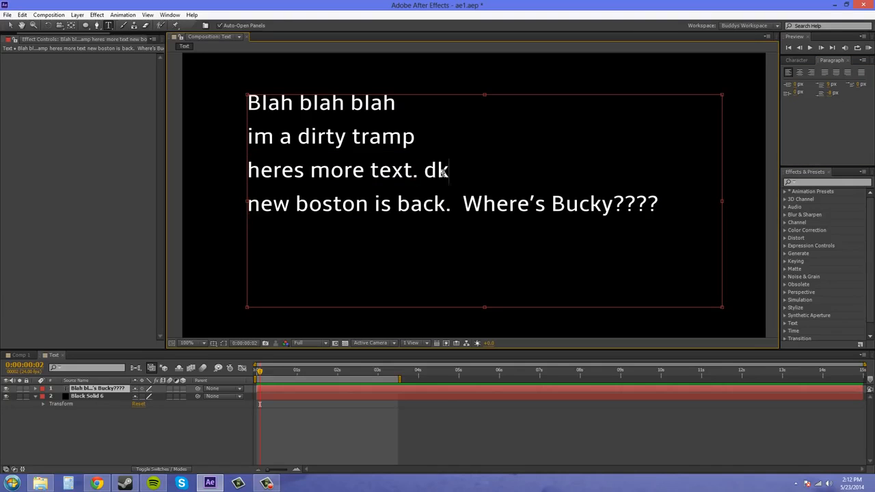
pyautogui.write('jakldjfajlkfjdakfkljdaklfjakl jfkldjafjakjfjkdjfkajfkldjkj')
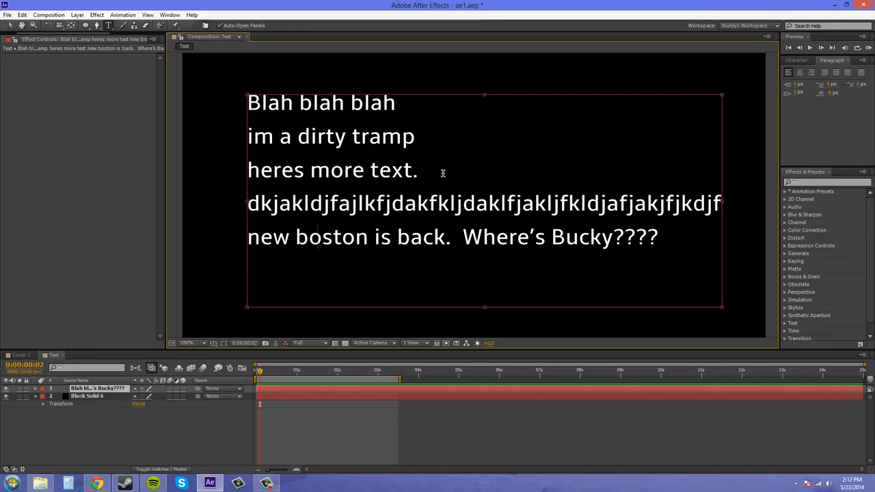
pyautogui.press('BackSpace')
pyautogui.press('BackSpace')
pyautogui.press('BackSpace')
pyautogui.press('BackSpace')
pyautogui.press('BackSpace')
pyautogui.press('BackSpace')
pyautogui.press('BackSpace')
pyautogui.press('BackSpace')
pyautogui.press('BackSpace')
pyautogui.press('BackSpace')
pyautogui.press('BackSpace')
pyautogui.press('BackSpace')
pyautogui.press('BackSpace')
pyautogui.press('BackSpace')
pyautogui.press('BackSpace')
pyautogui.press('BackSpace')
pyautogui.press('BackSpace')
pyautogui.press('BackSpace')
pyautogui.press('BackSpace')
pyautogui.press('BackSpace')
# Step: Continue the same paragraph with "akjdfkadj akke3dk k kakdk39 kdafkj akj a kaje ak jk" so it wraps over several lines
pyautogui.write('akjdfkadj ak')
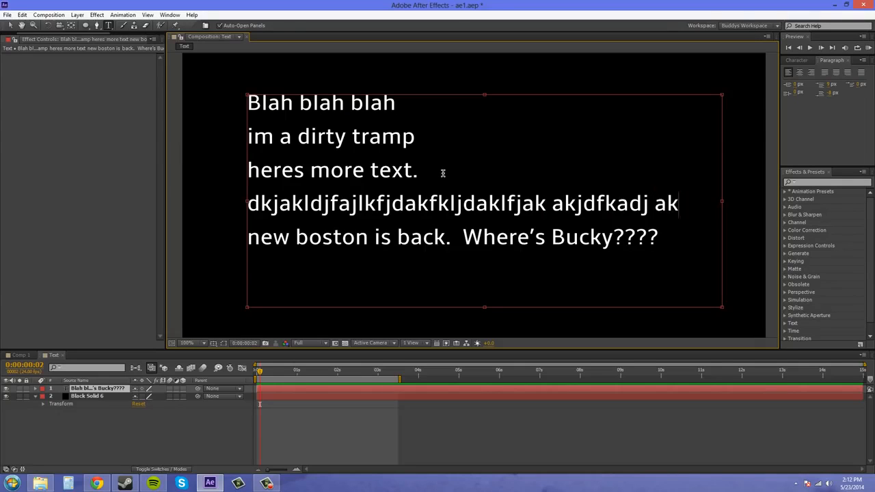
pyautogui.write('ke3dk k kakdk39')
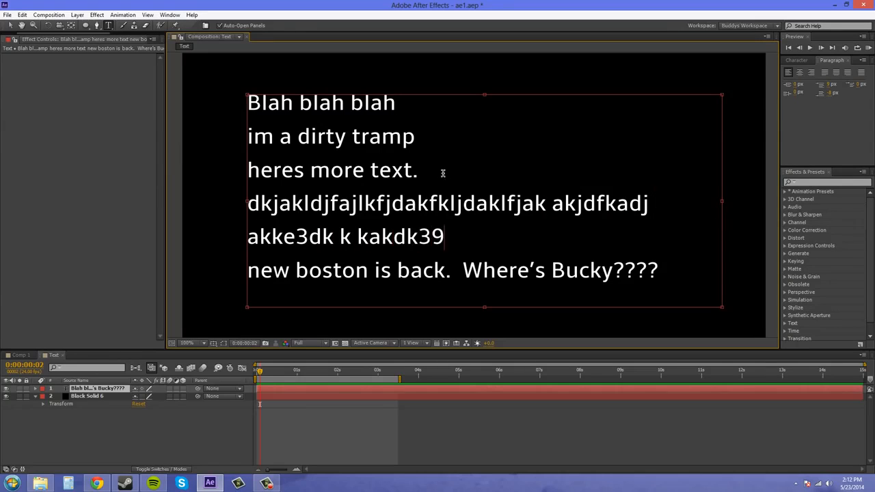
pyautogui.write(' kdafkj akj a kaje ak jk')
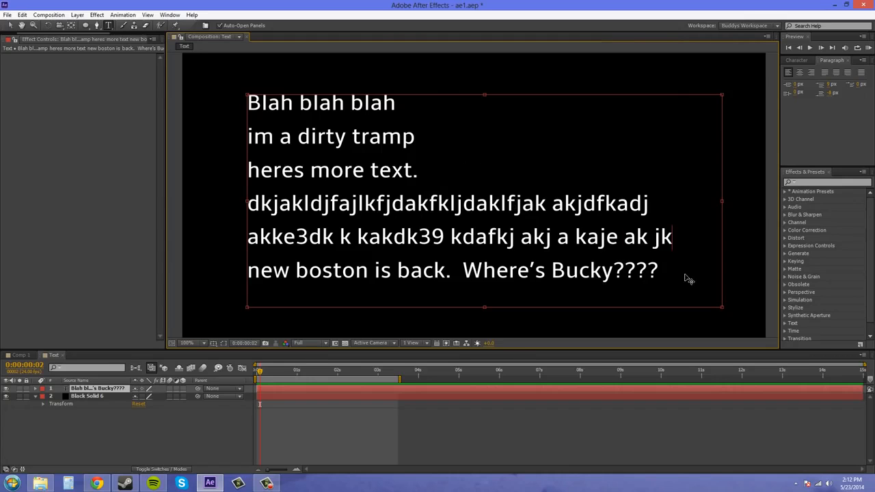
# Step: Select all the text, try a larger space before each paragraph, and set the space before and after to 0 px
pyautogui.moveTo(670, 269); pyautogui.dragTo(247, 102)
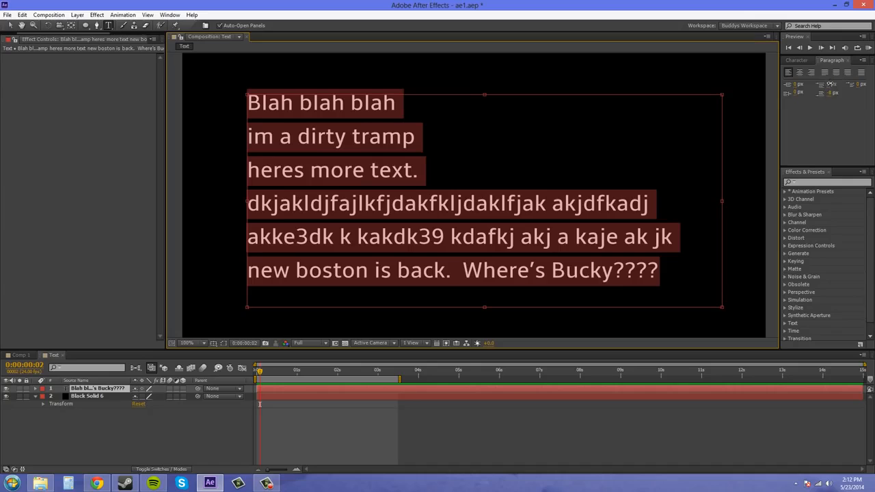
pyautogui.moveTo(829, 85); pyautogui.dragTo(850, 91)
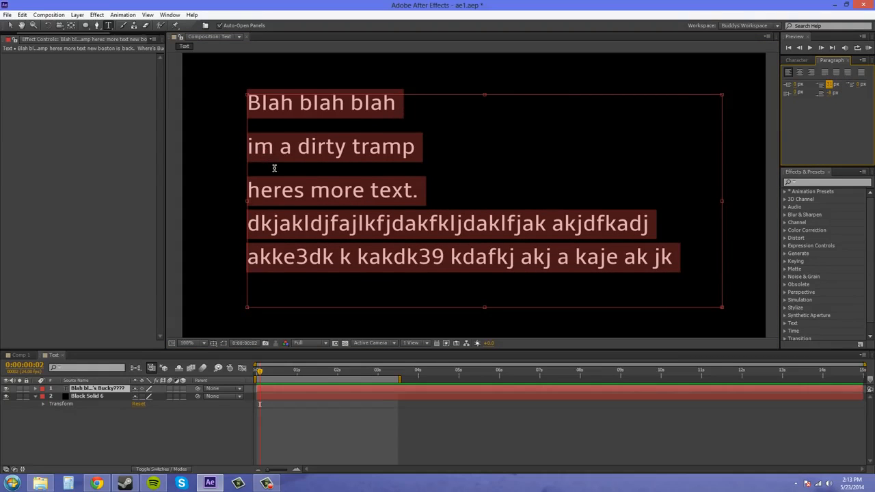
pyautogui.moveTo(833, 86)
pyautogui.mouseDown()
pyautogui.moveTo(832, 95)
pyautogui.moveTo(851, 94)
pyautogui.moveTo(829, 95)
pyautogui.moveTo(838, 94)
pyautogui.mouseUp()
pyautogui.click(829, 85)
pyautogui.write('0')
pyautogui.press('Return')
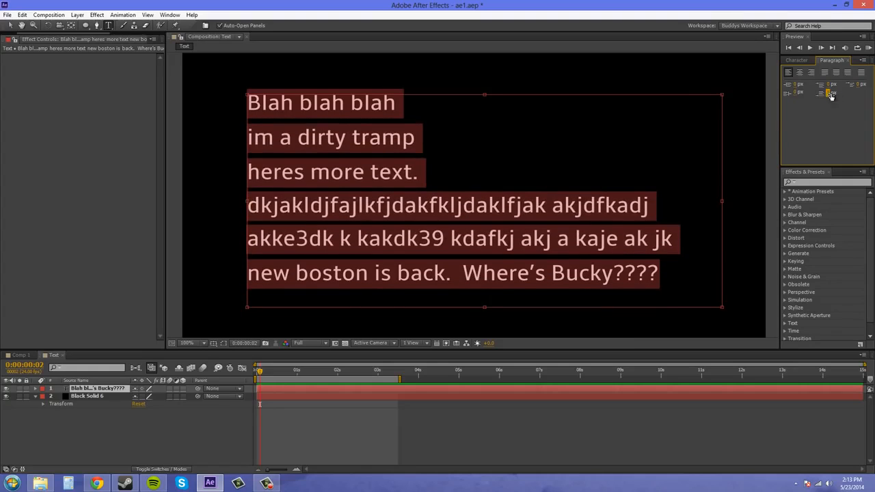
pyautogui.click(831, 95)
pyautogui.write('0')
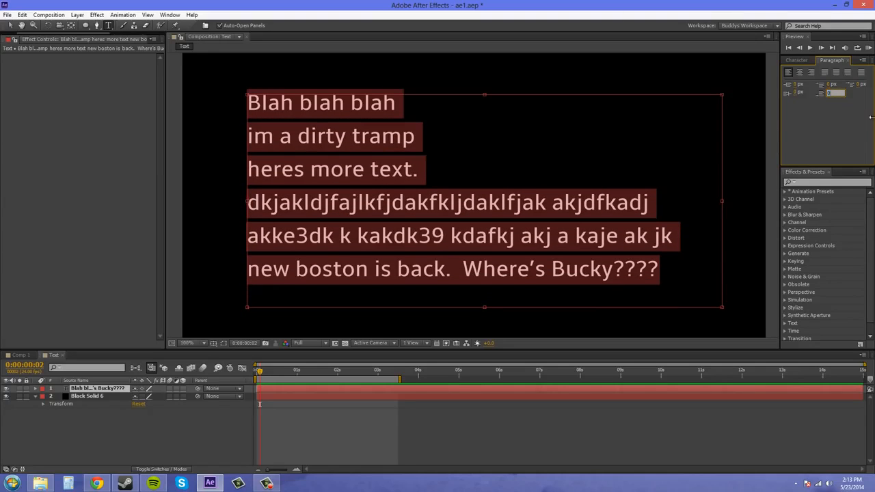
# Step: Try a first-line indent on the selected paragraphs and set it back to 0 px
pyautogui.moveTo(860, 85); pyautogui.dragTo(868, 85)
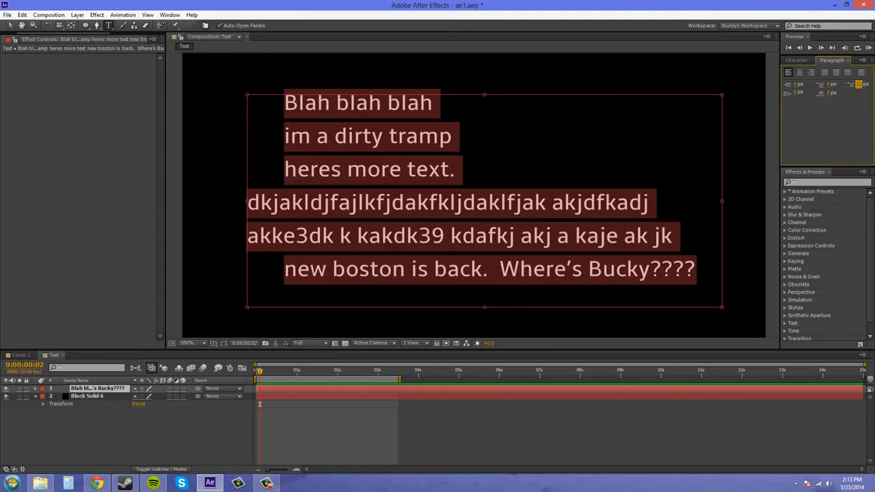
pyautogui.click(859, 85)
pyautogui.write('0')
pyautogui.press('Return')
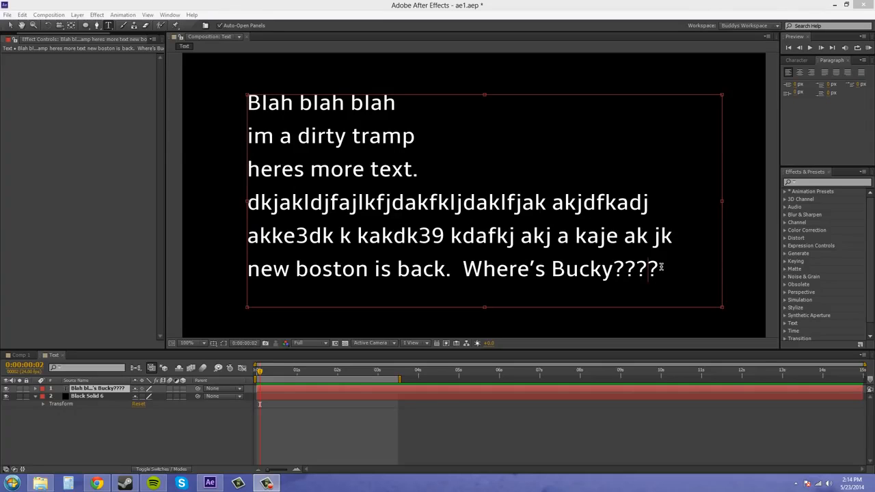
# Step: Reselect all the text and reset its paragraph settings to the defaults
pyautogui.moveTo(663, 266); pyautogui.dragTo(244, 97)
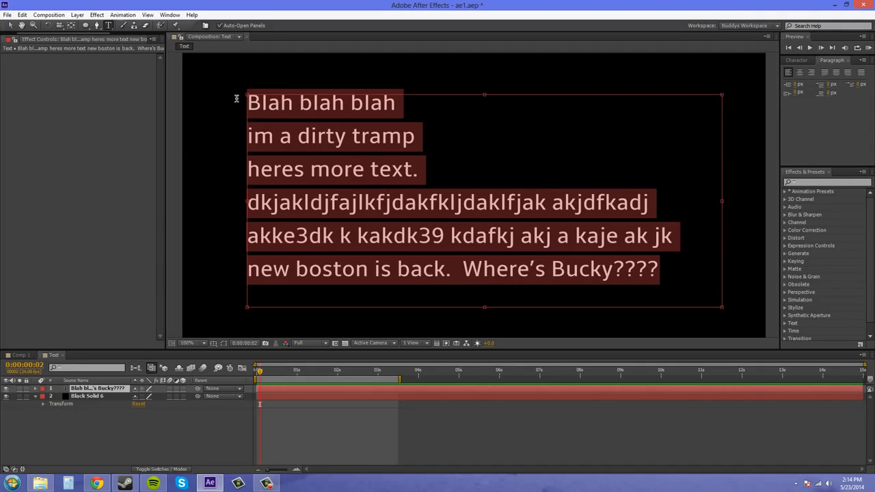
pyautogui.click(863, 63)
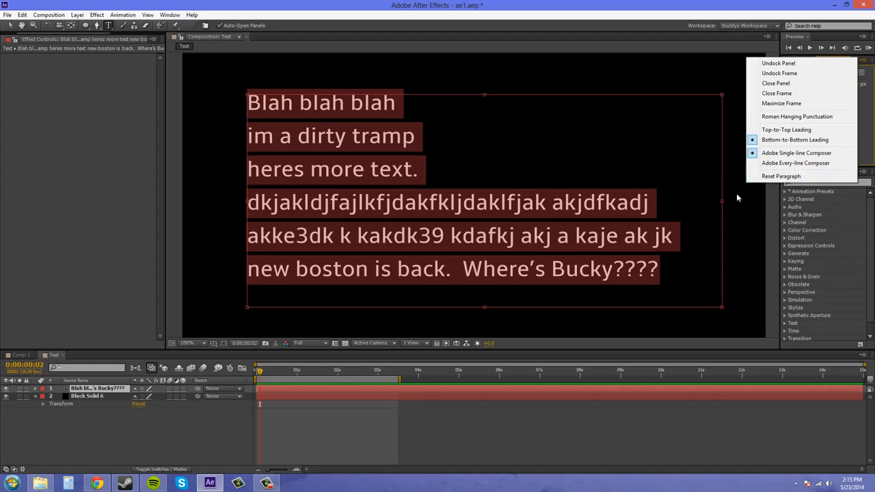
pyautogui.click(772, 179)
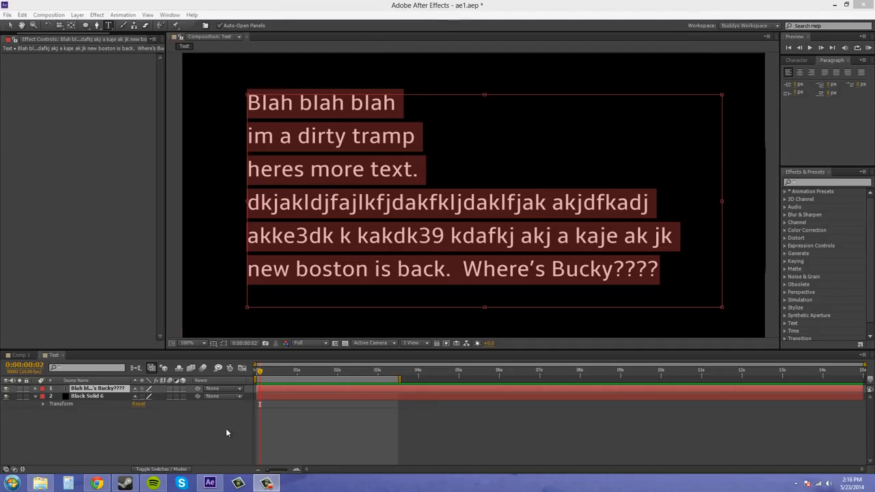
# Step: Leave text editing, reopen the text layer with Edit Text, and return to having only the layer selected
pyautogui.click(90, 403)
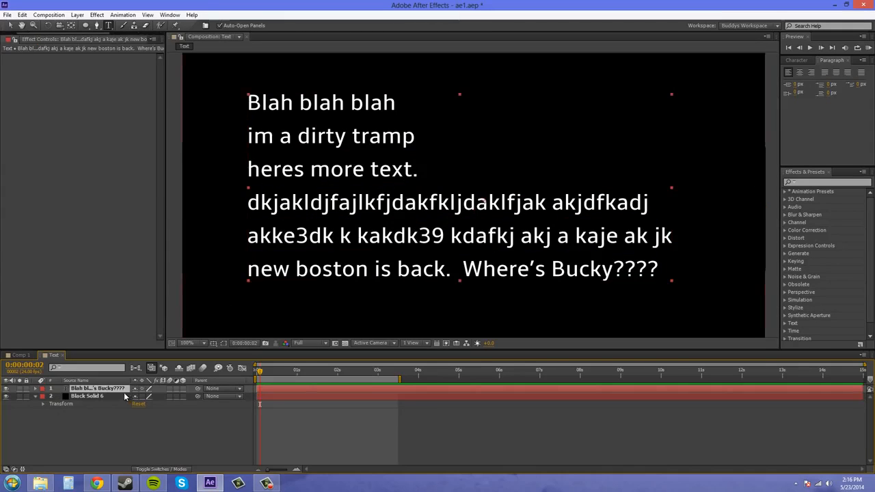
pyautogui.rightClick(452, 207)
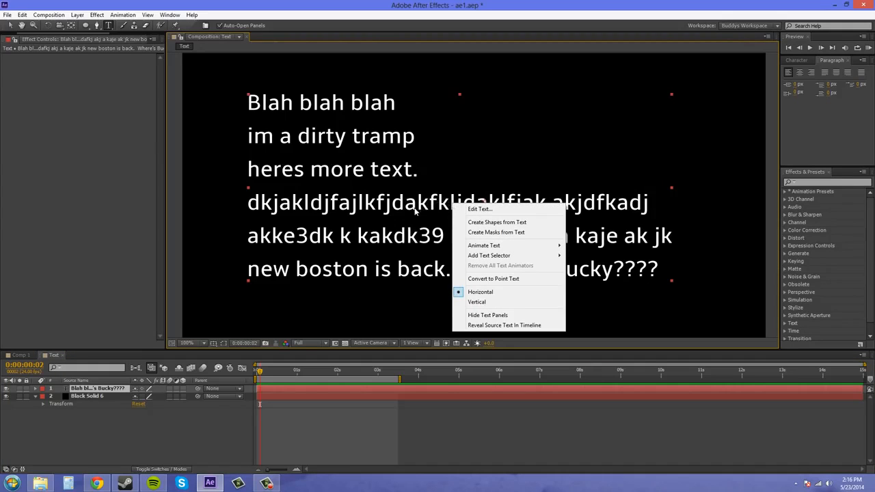
pyautogui.click(484, 209)
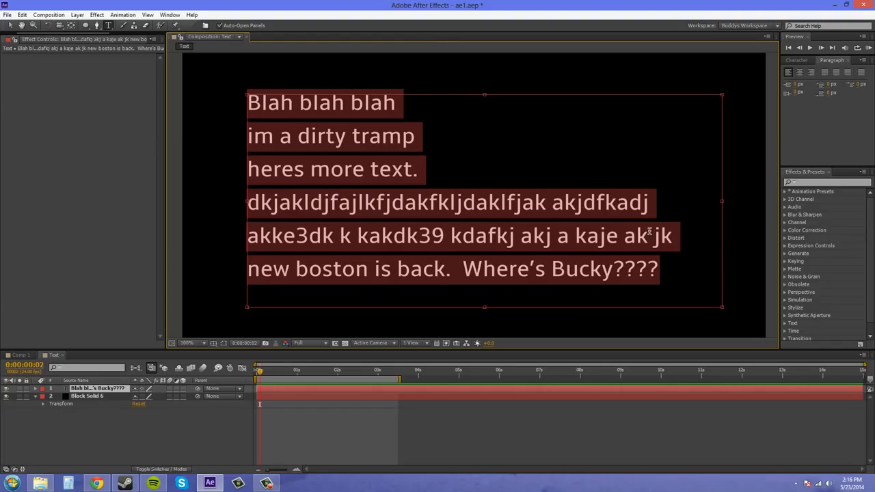
pyautogui.click(113, 397)
pyautogui.click(114, 389)
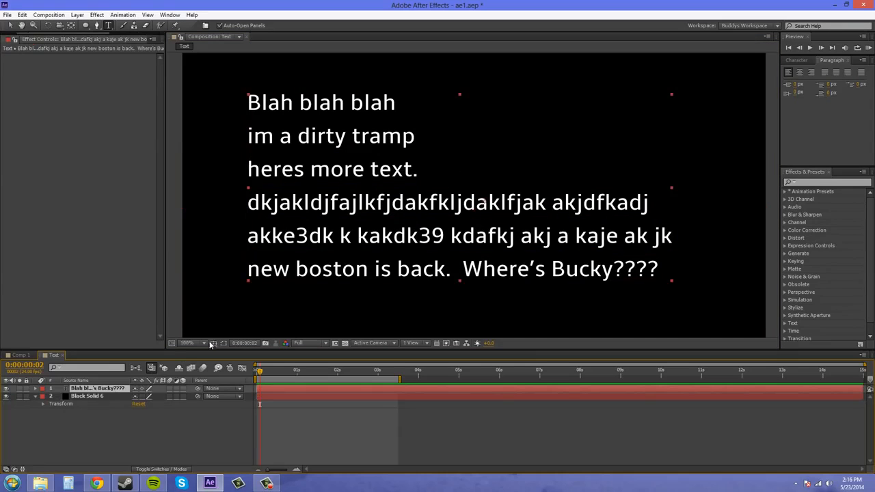
# Step: Convert the selected paragraph text layer to point text
pyautogui.rightClick(425, 237)
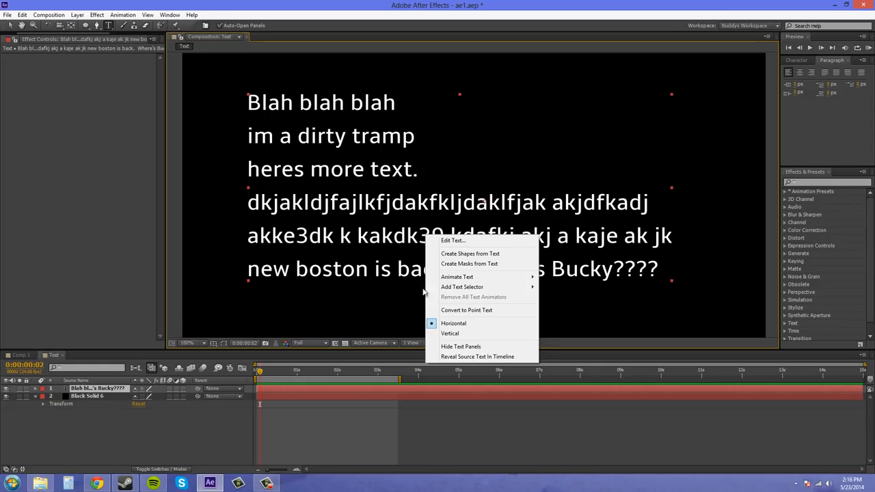
pyautogui.click(480, 312)
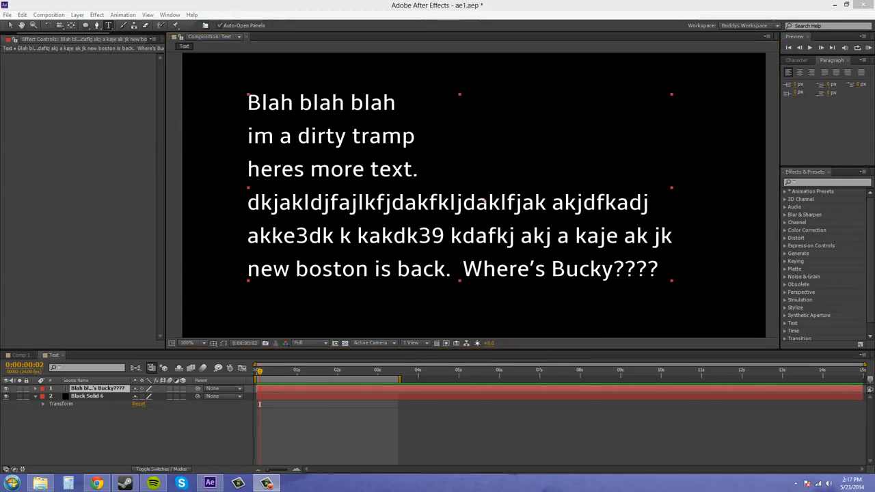
pyautogui.rightClick(383, 209)
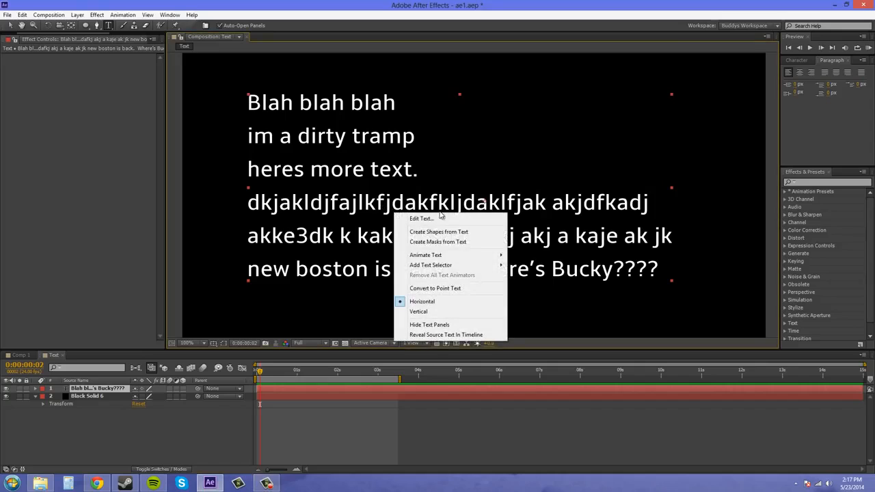
pyautogui.click(446, 289)
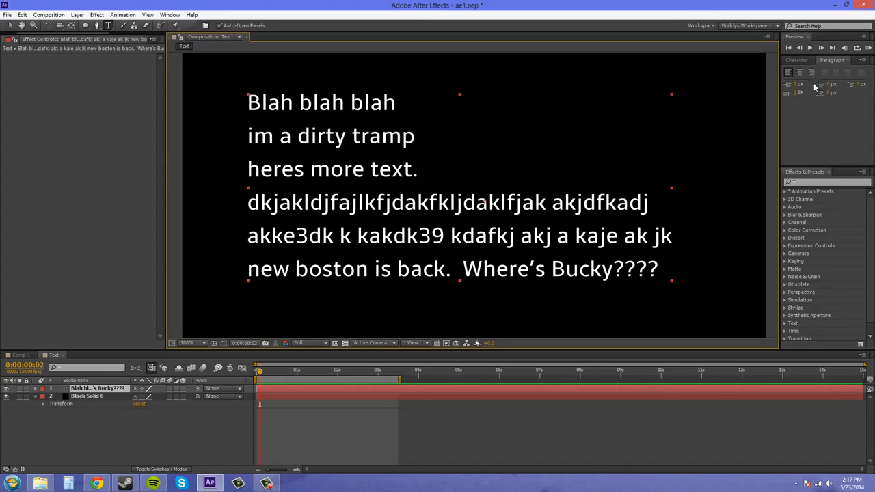
# Step: Try a space before paragraph of about 11 px on the point text and set it back to 0 px
pyautogui.moveTo(827, 89); pyautogui.dragTo(842, 89)
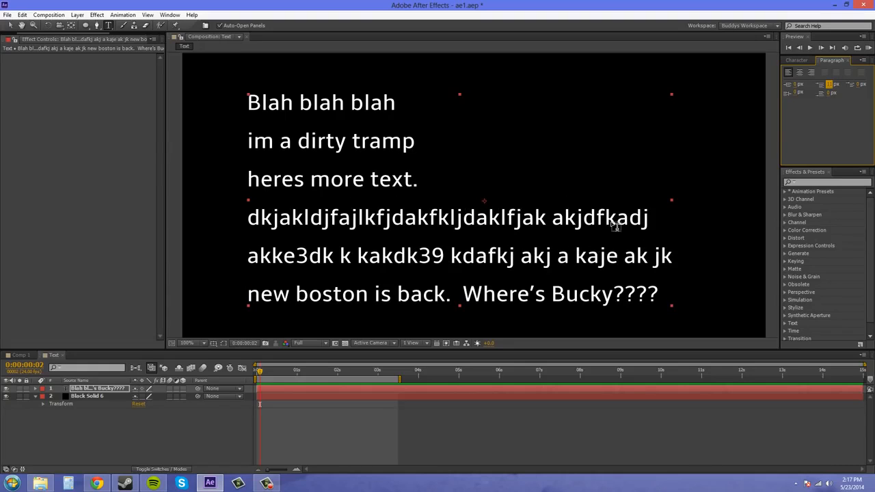
pyautogui.click(830, 88)
pyautogui.write('0')
pyautogui.press('Return')
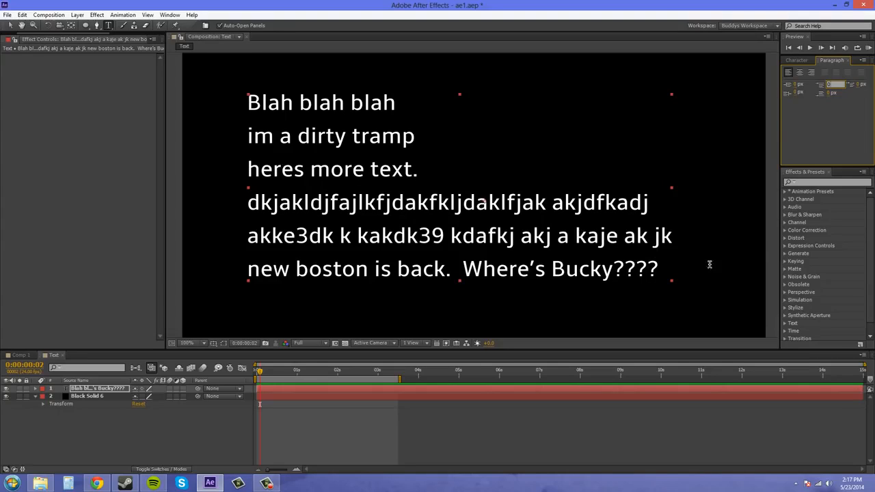
# Step: Start a new point text layer above the first line, enter "dajdjaf" in it and erase the characters
pyautogui.click(521, 69)
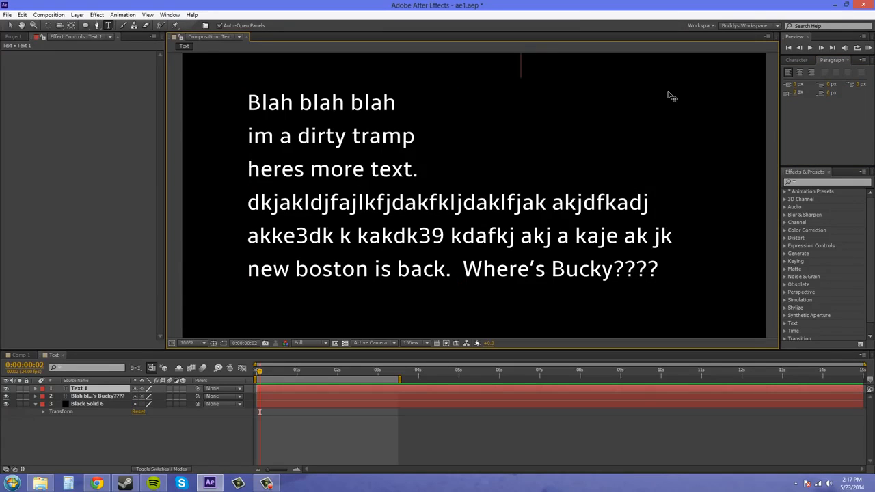
pyautogui.write('dajdjaf')
pyautogui.press('BackSpace')
pyautogui.press('BackSpace')
pyautogui.press('BackSpace')
pyautogui.press('BackSpace')
pyautogui.press('BackSpace')
pyautogui.press('BackSpace')
# Step: Reselect the "Blah blah blah" text layer and examine its available text commands, including Convert to Paragraph Text and the horizontal and vertical orientations
pyautogui.rightClick(455, 229)
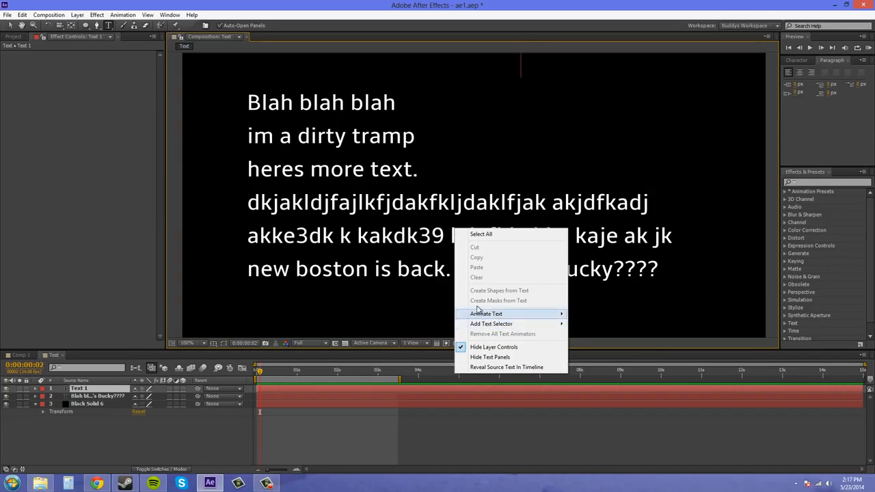
pyautogui.click(188, 414)
pyautogui.click(95, 396)
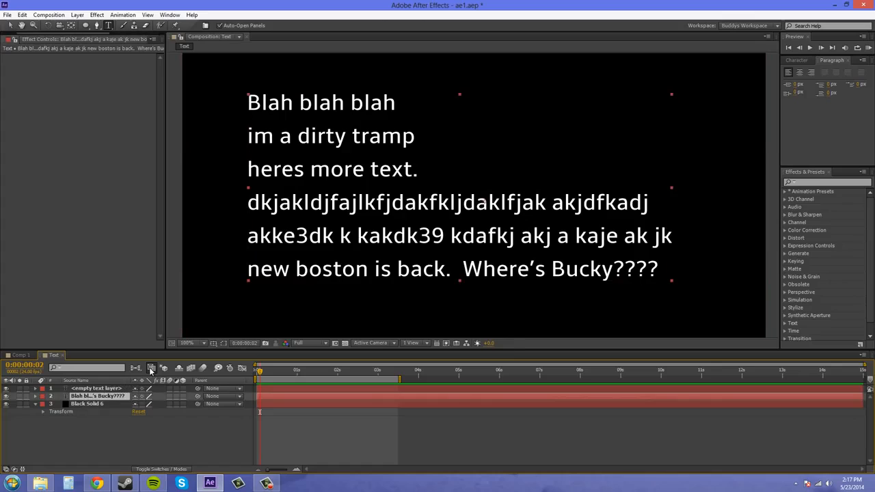
pyautogui.rightClick(400, 227)
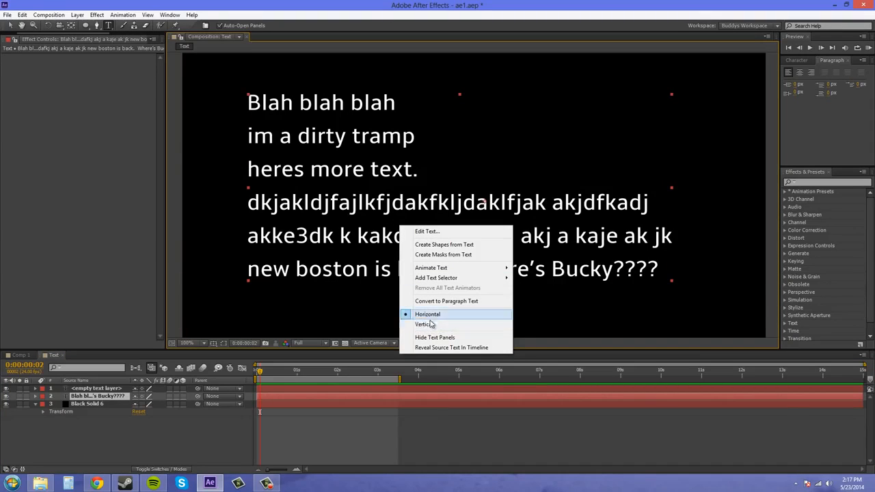
pyautogui.moveTo(434, 279)
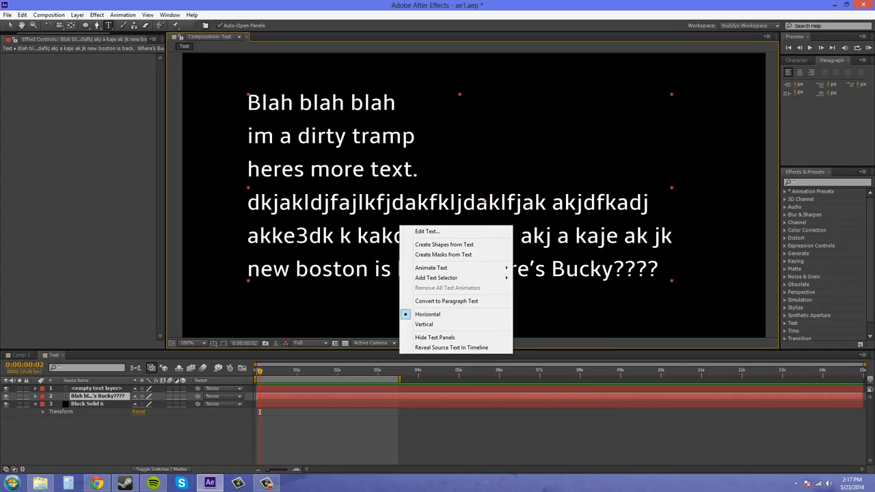
pyautogui.press('Escape')
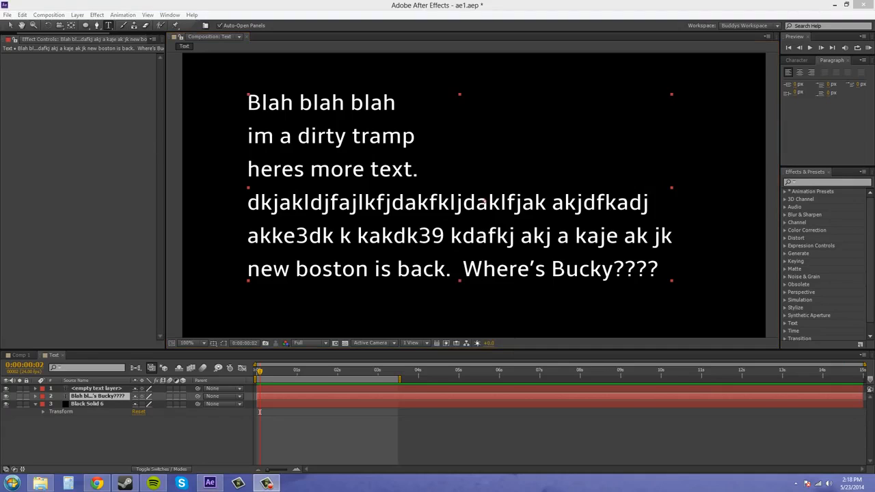